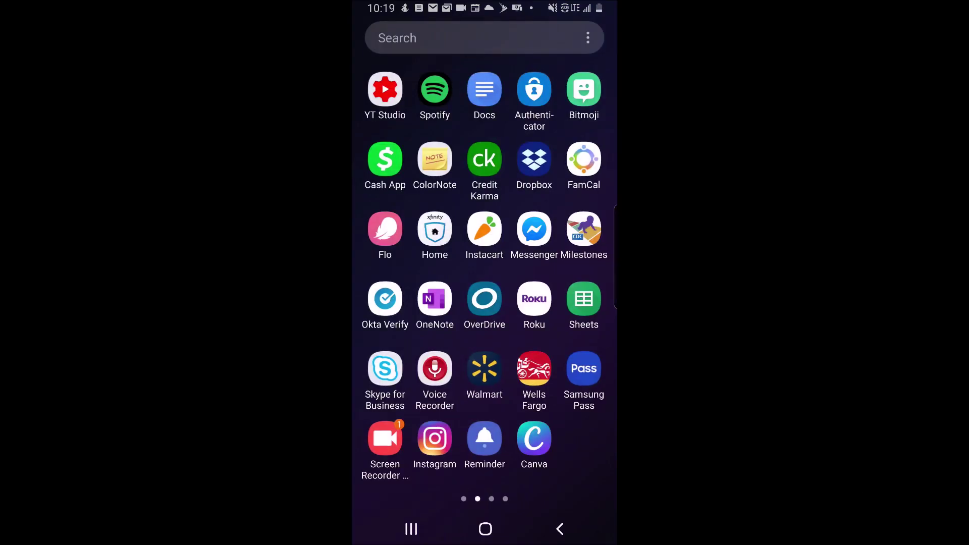
click(386, 159)
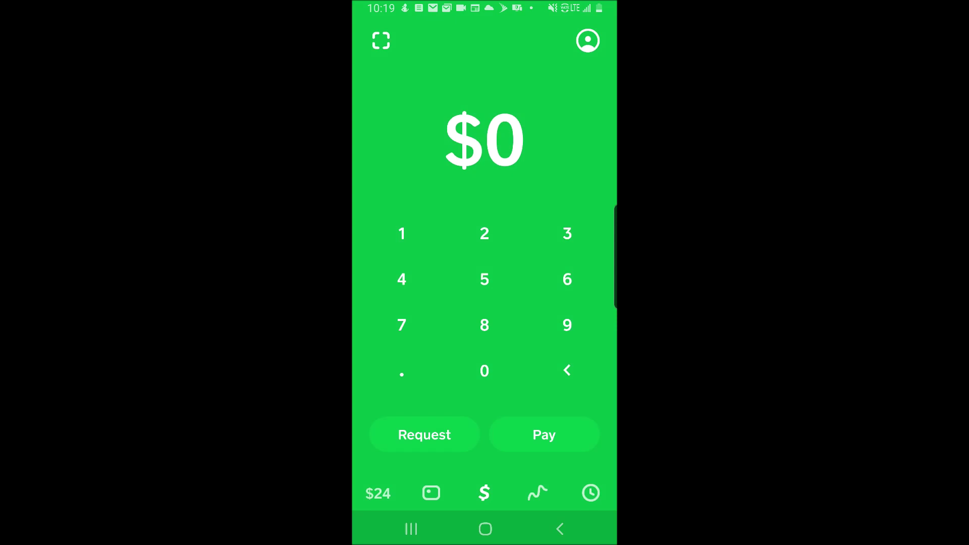
click(588, 40)
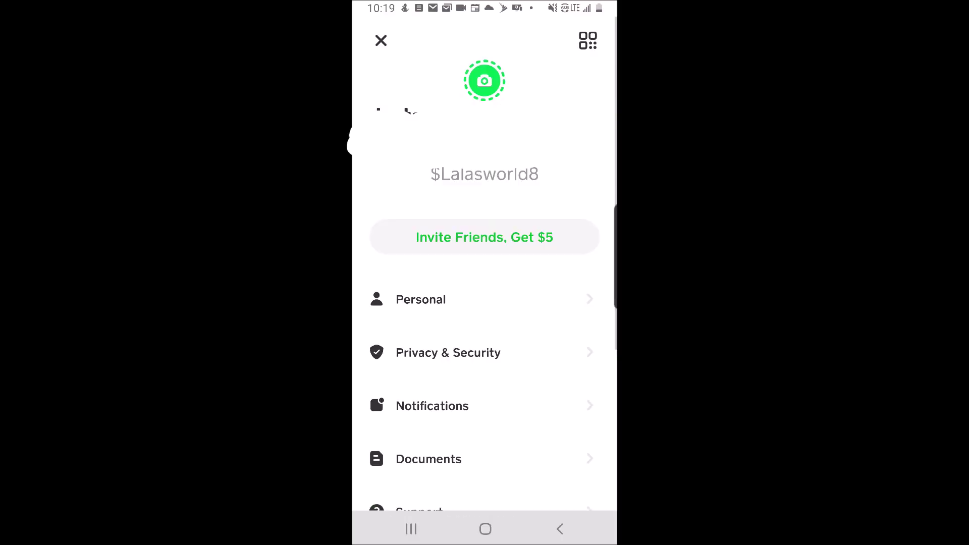
click(420, 299)
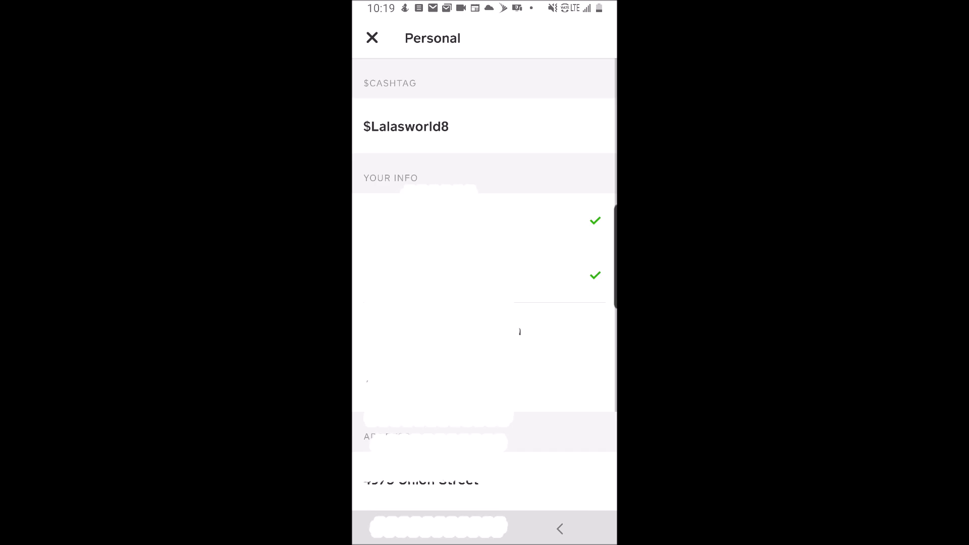
click(406, 126)
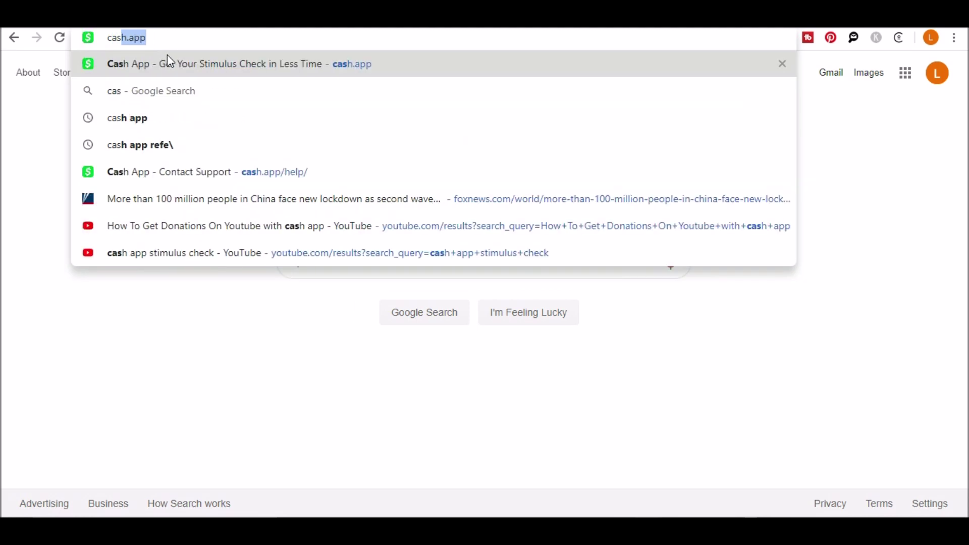
key(Return)
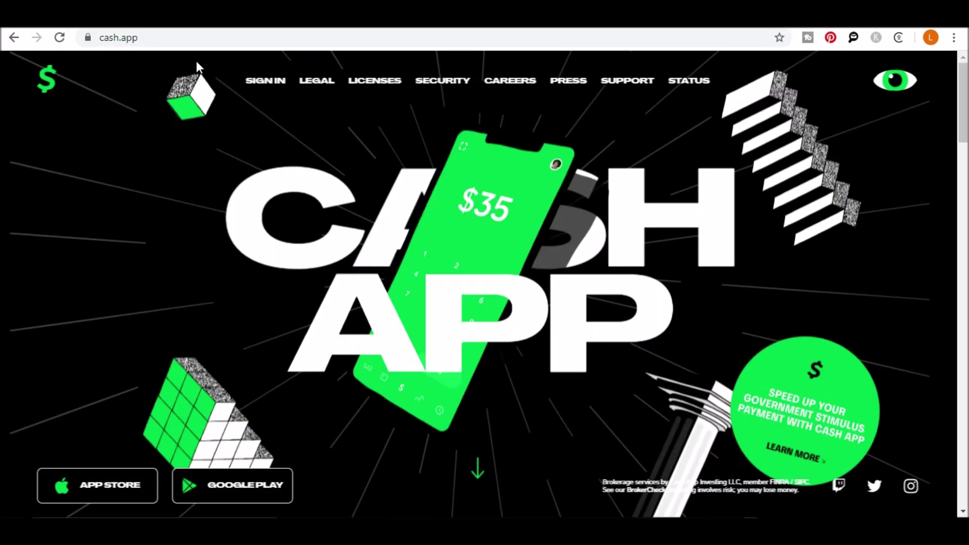
click(268, 82)
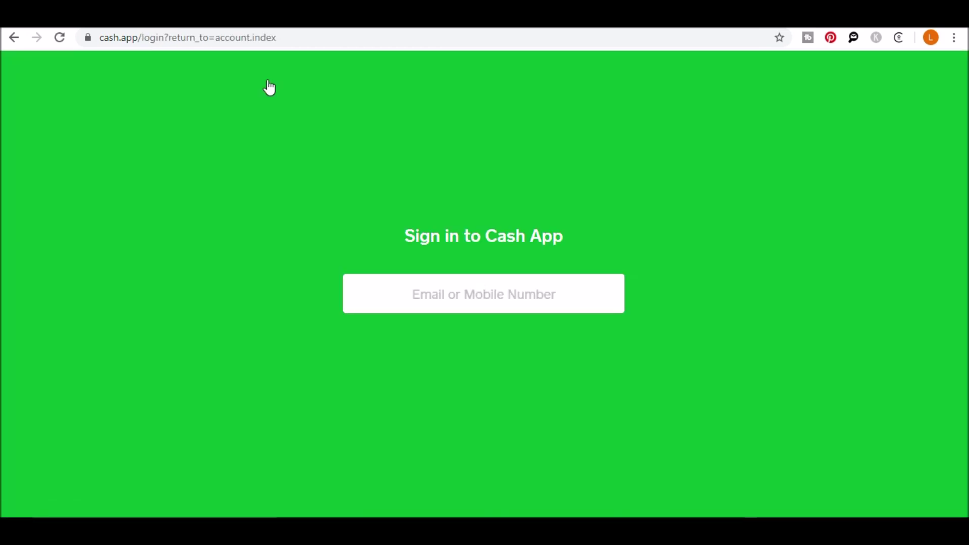
key(ctrl+v)
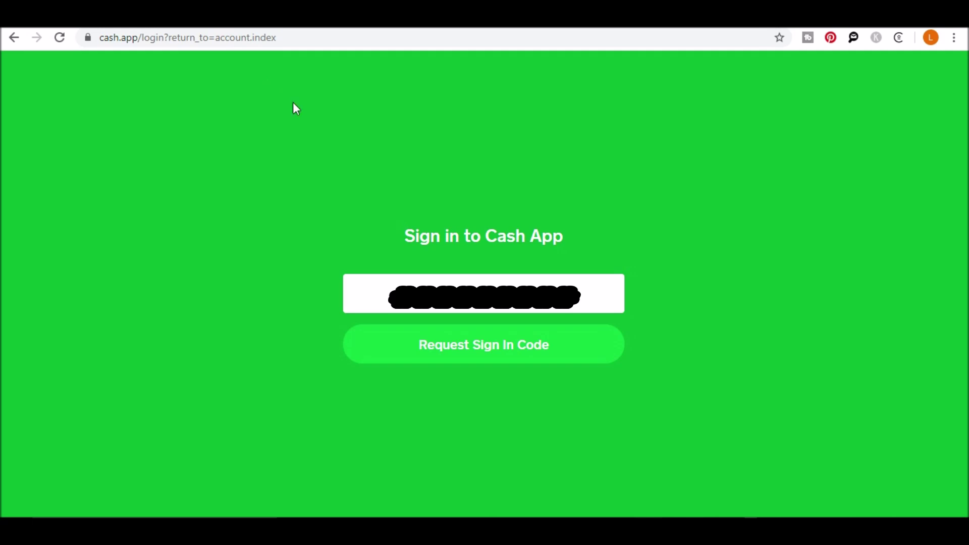
click(503, 356)
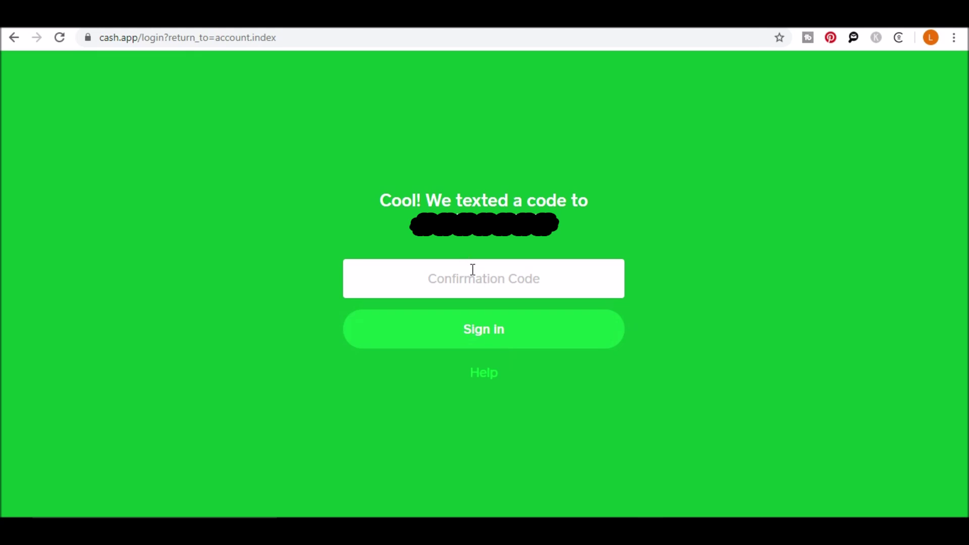
key(ctrl+v)
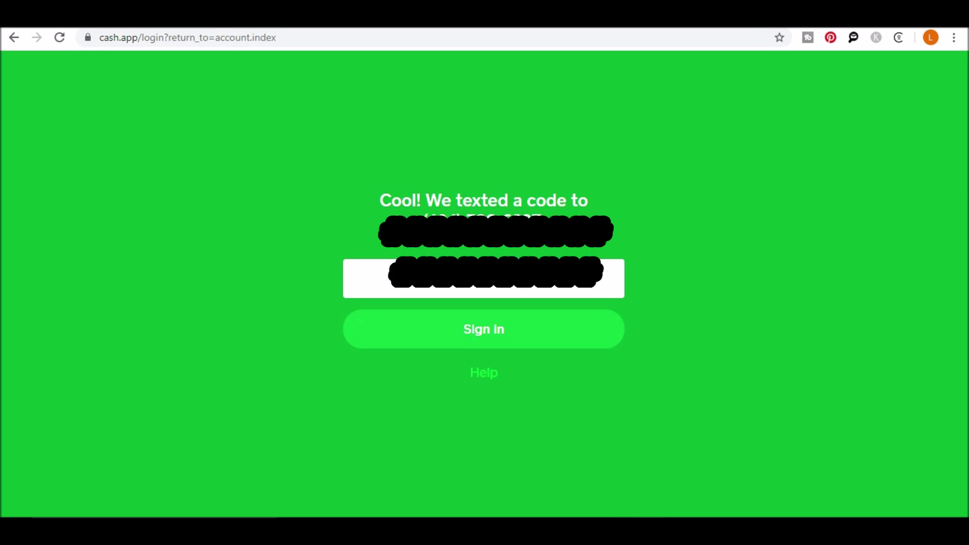
click(493, 336)
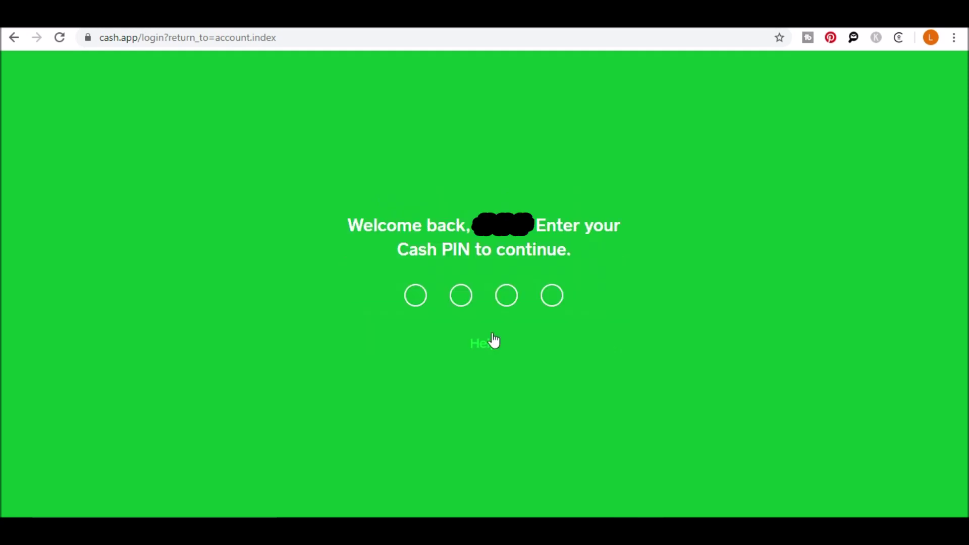
text(1234)
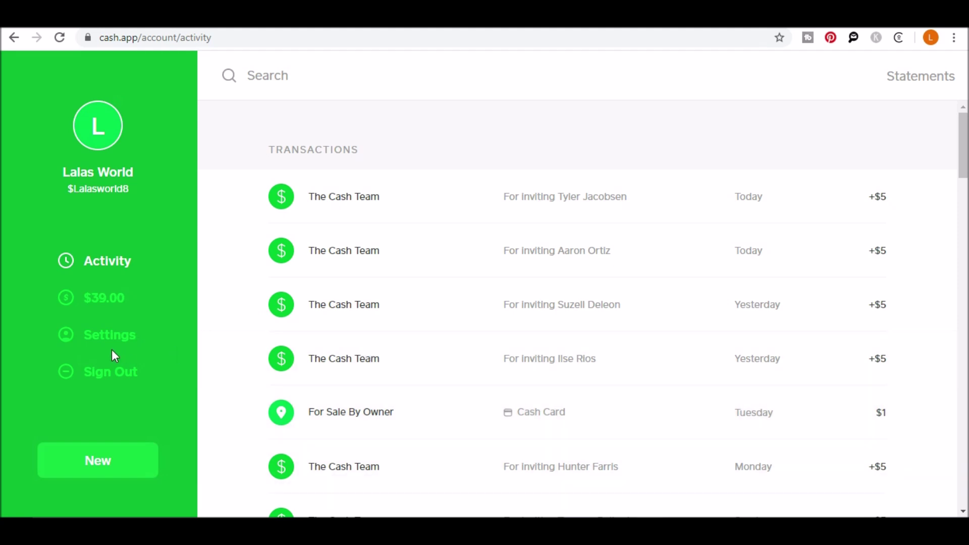
click(112, 344)
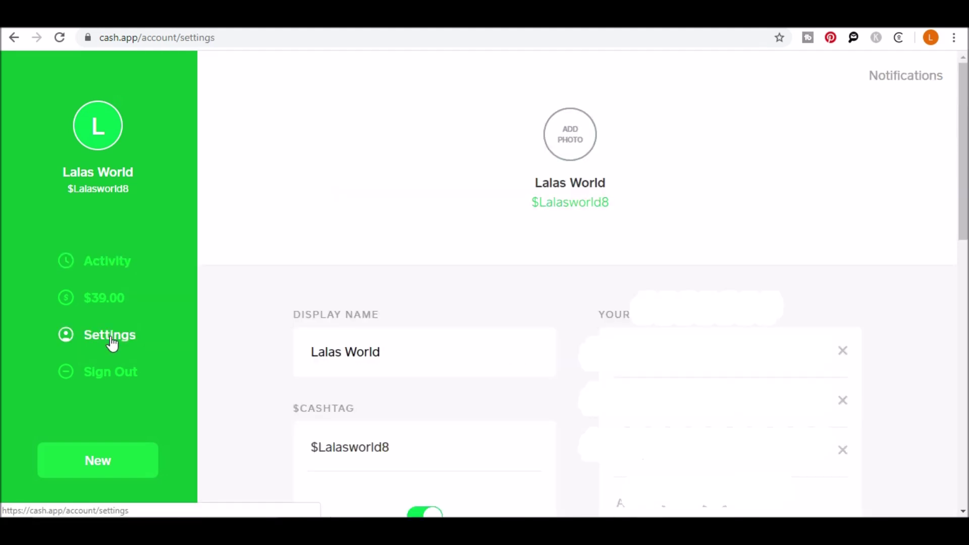
click(343, 450)
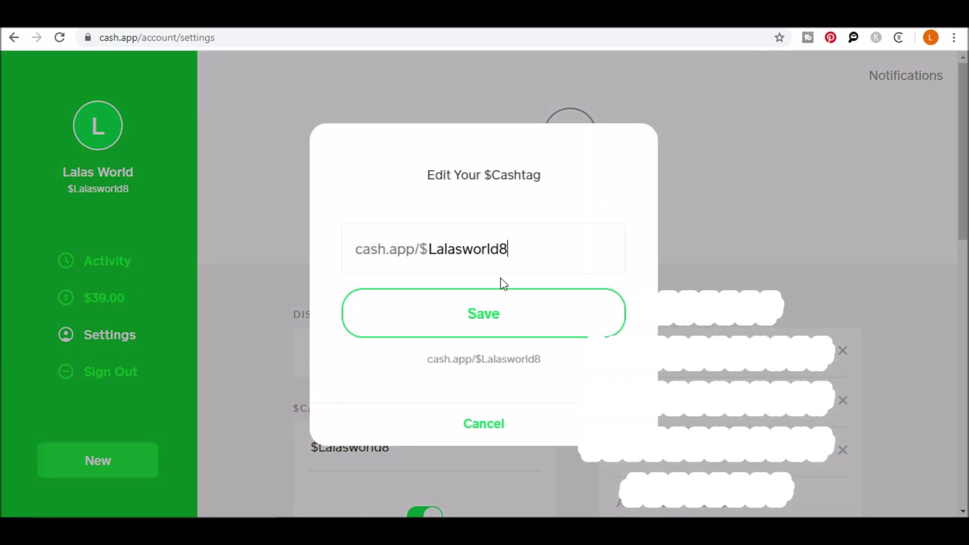
drag(536, 254, 383, 248)
key(ctrl+c)
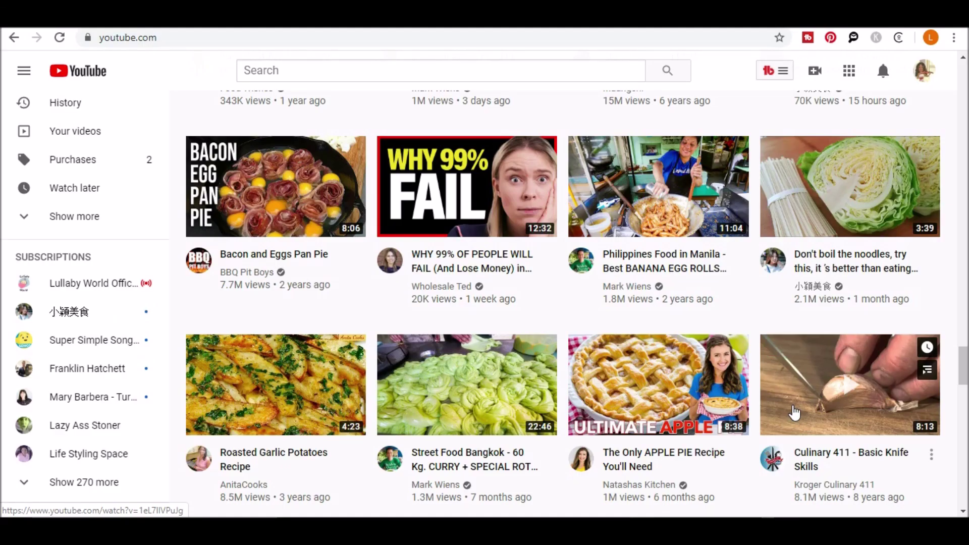
mouse_move(934, 171)
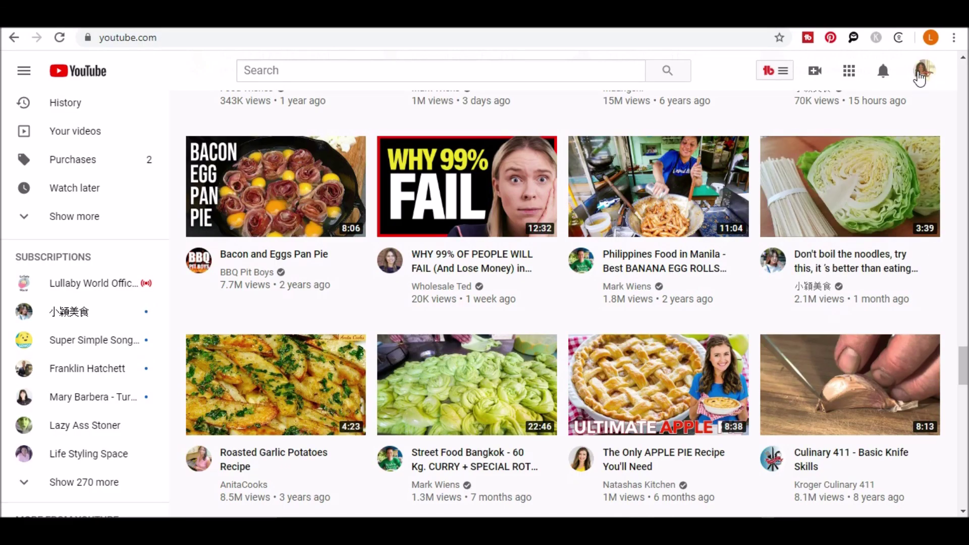
click(921, 76)
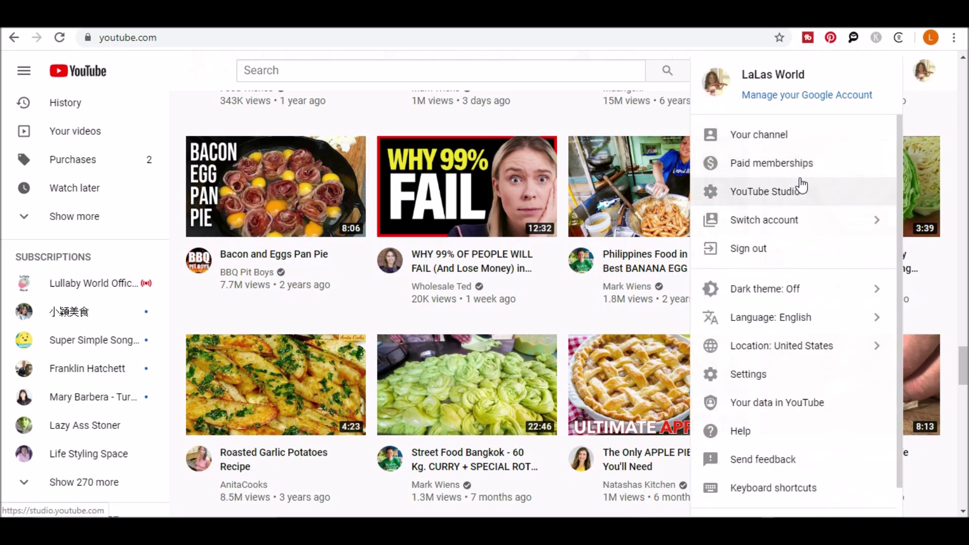
click(789, 146)
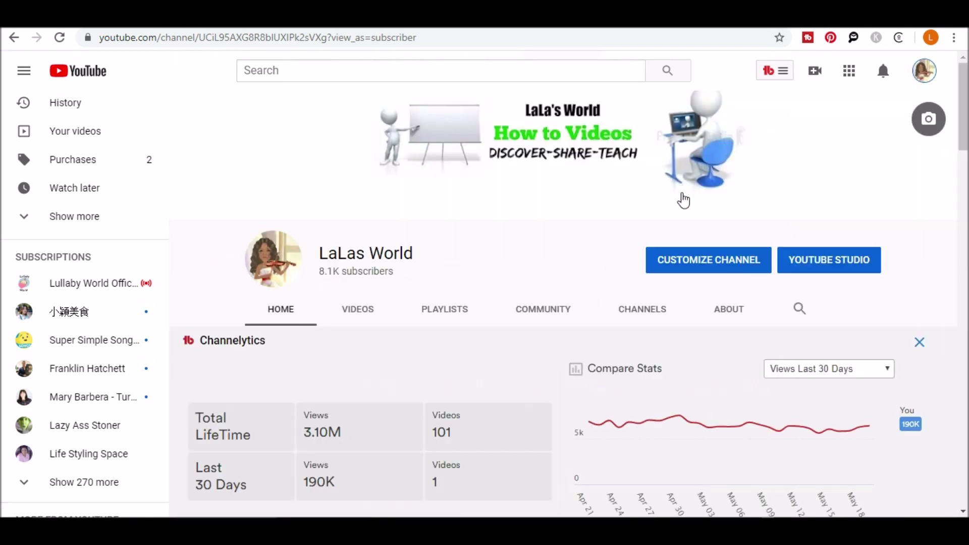
click(718, 272)
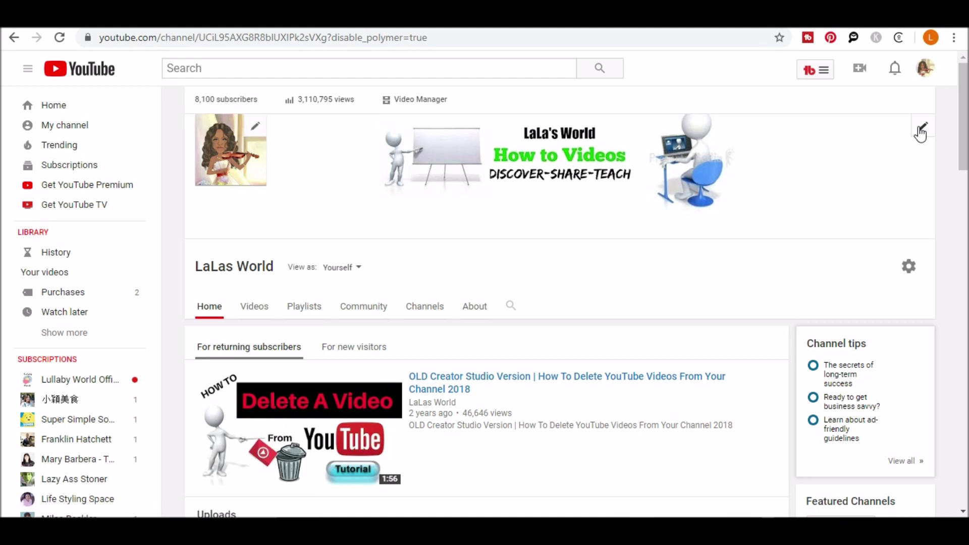
click(920, 130)
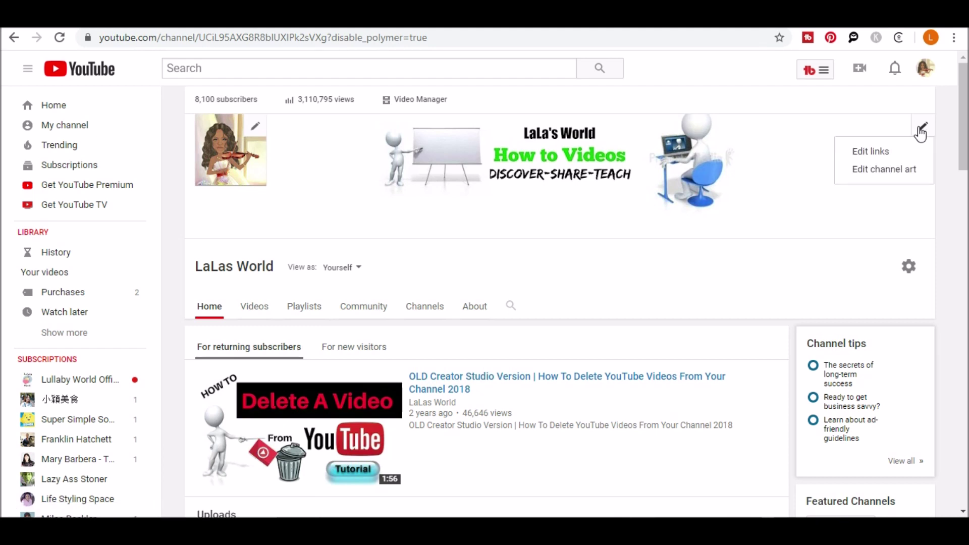
click(871, 152)
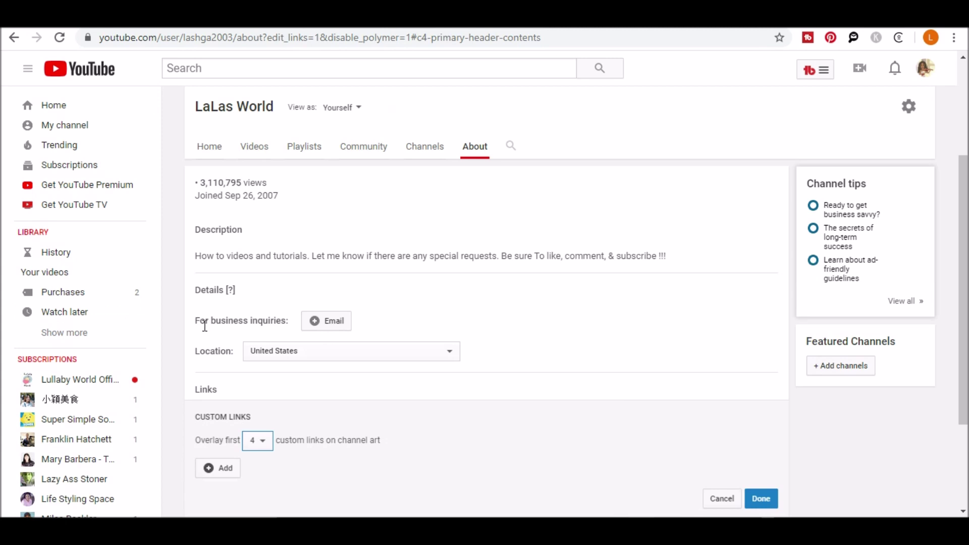
scroll(209, 337, down, 3)
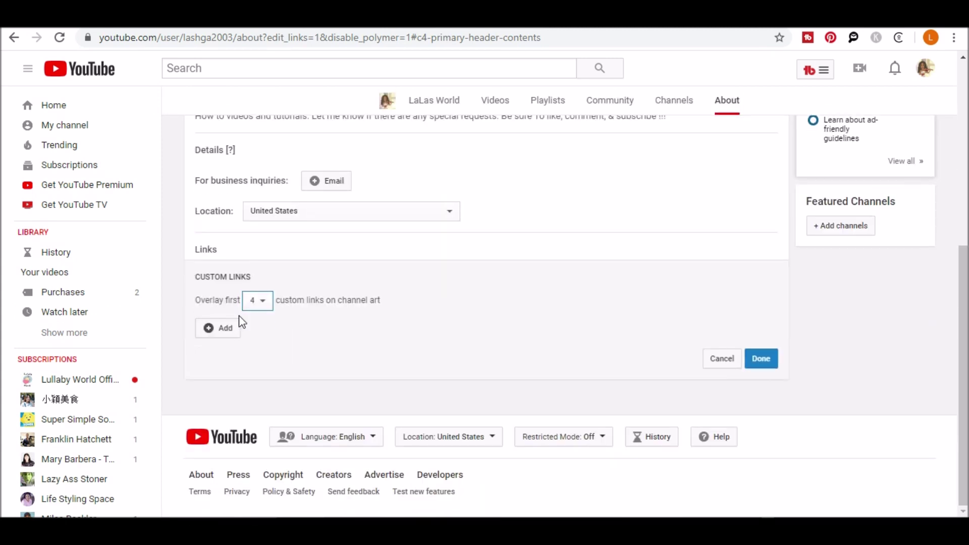
click(266, 305)
click(266, 305)
click(227, 331)
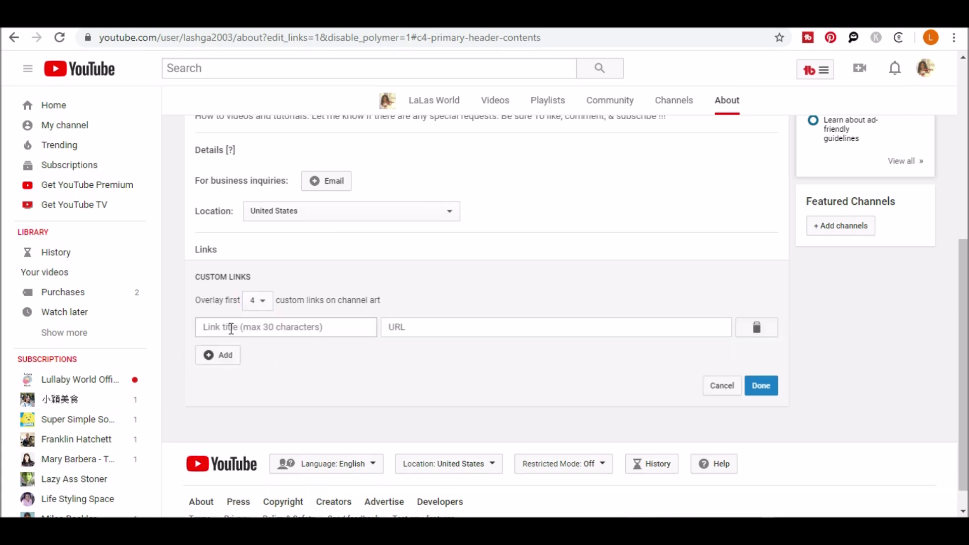
click(231, 329)
text(Don)
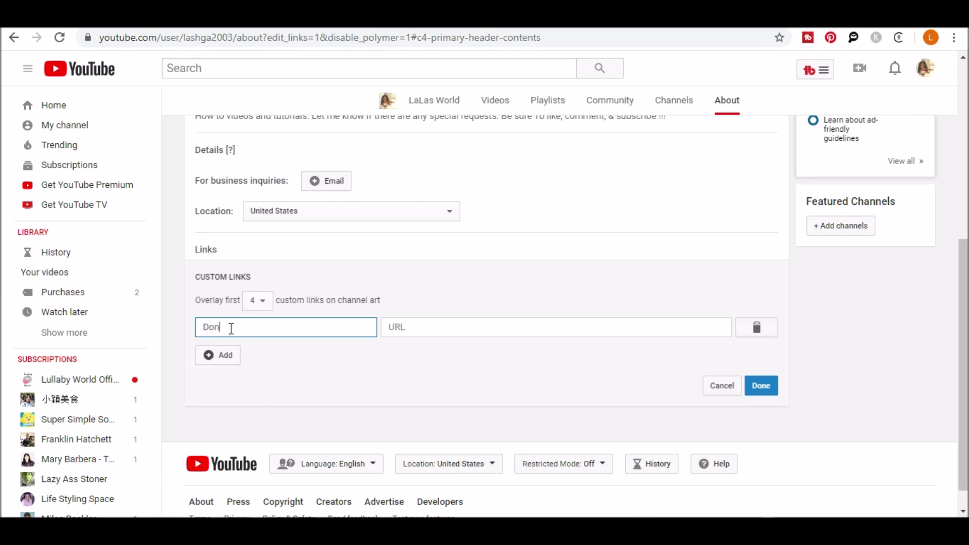
text(ate Cash App)
click(402, 329)
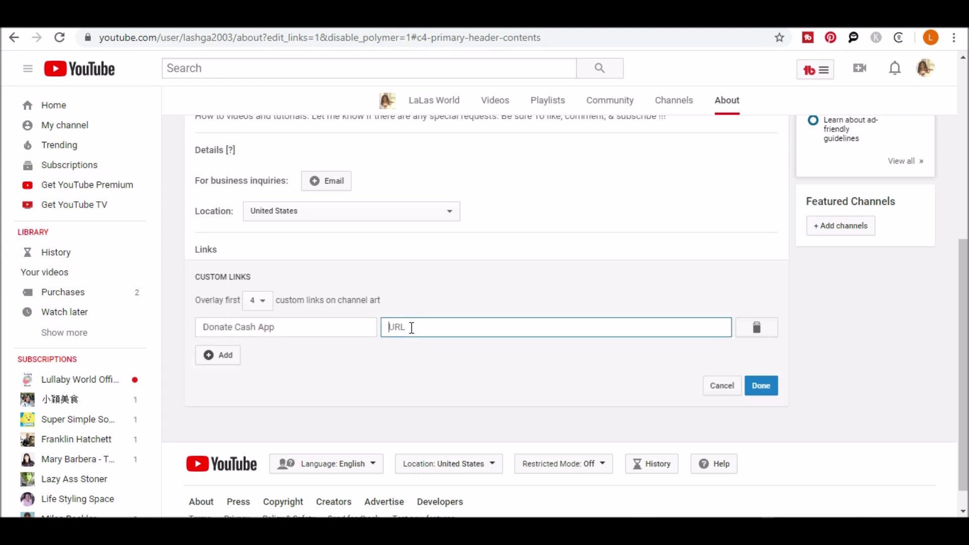
key(ctrl+v)
click(391, 333)
text(cash.app)
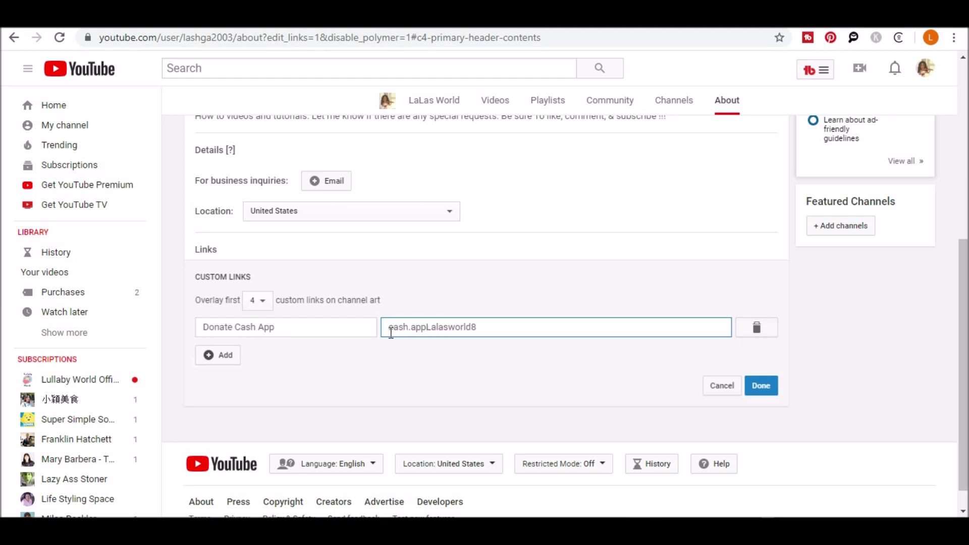
text(/$)
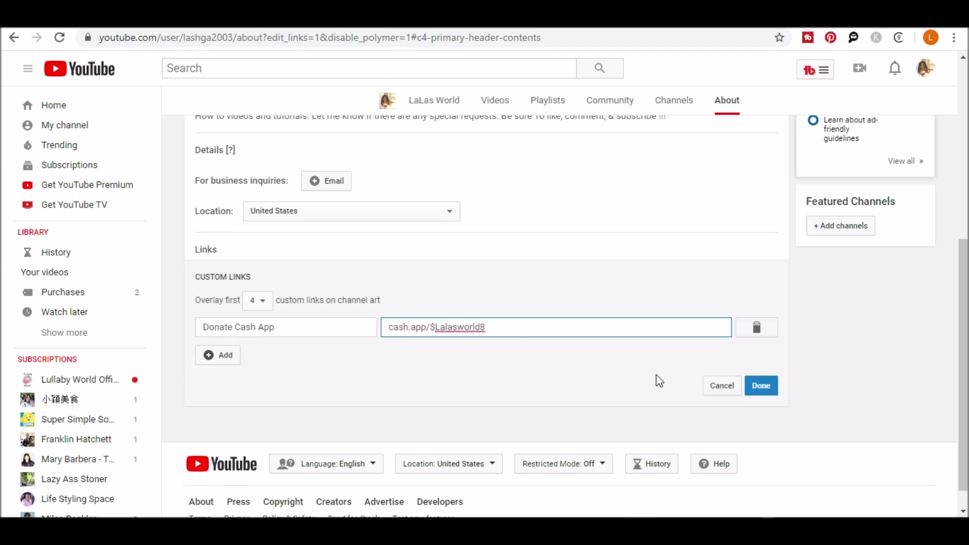
click(759, 390)
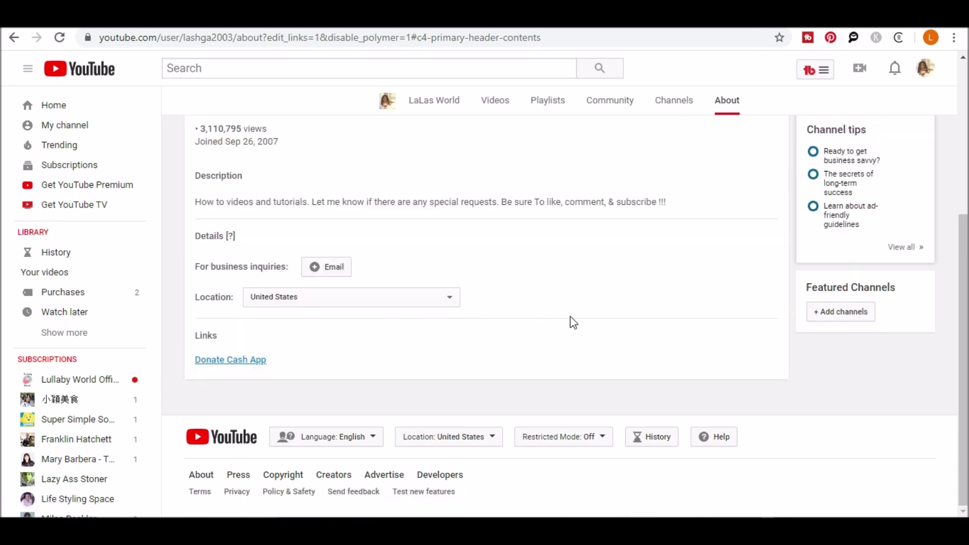
scroll(571, 320, up, 4)
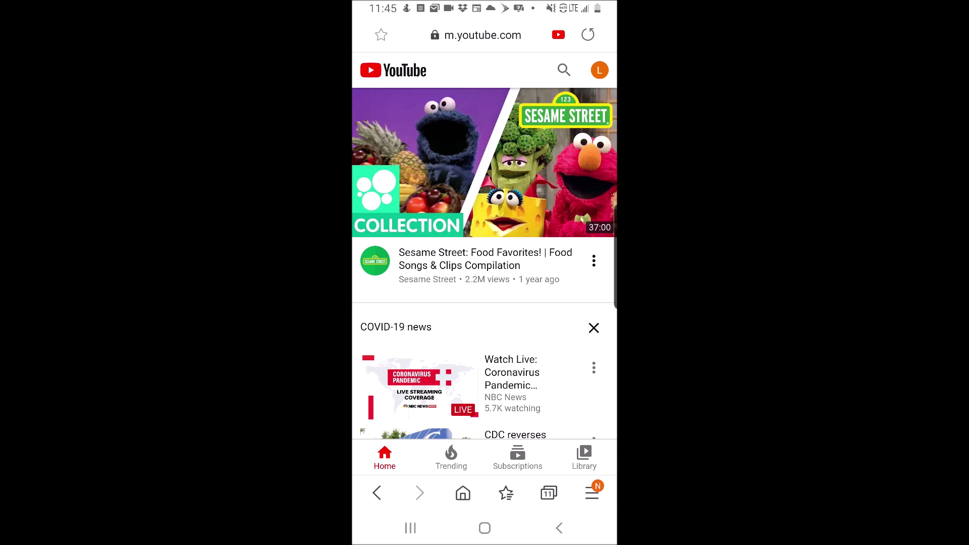
click(592, 493)
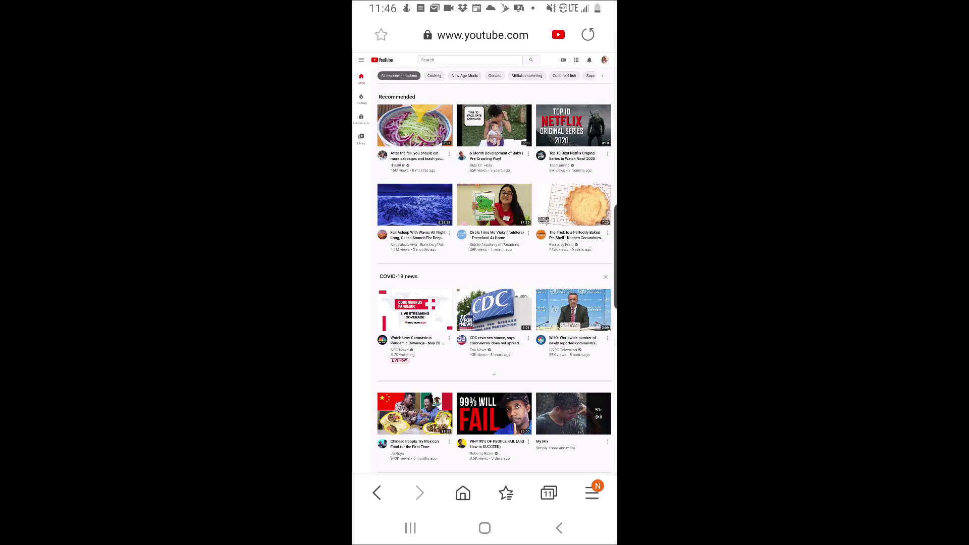
click(605, 59)
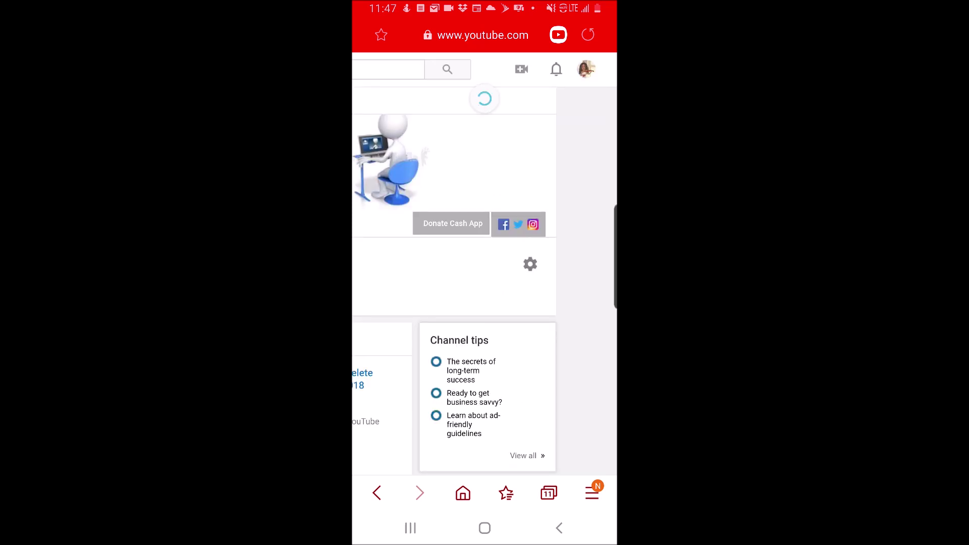
click(544, 126)
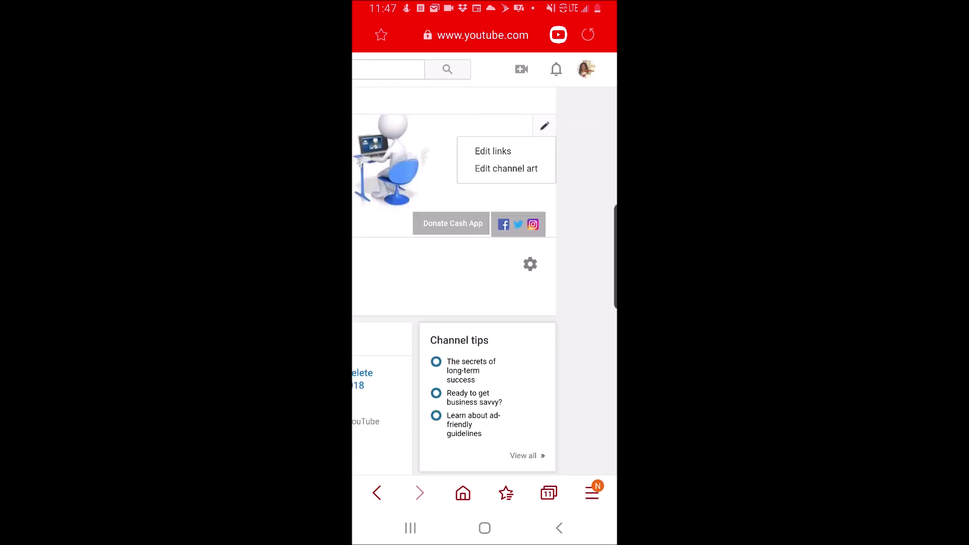
click(493, 152)
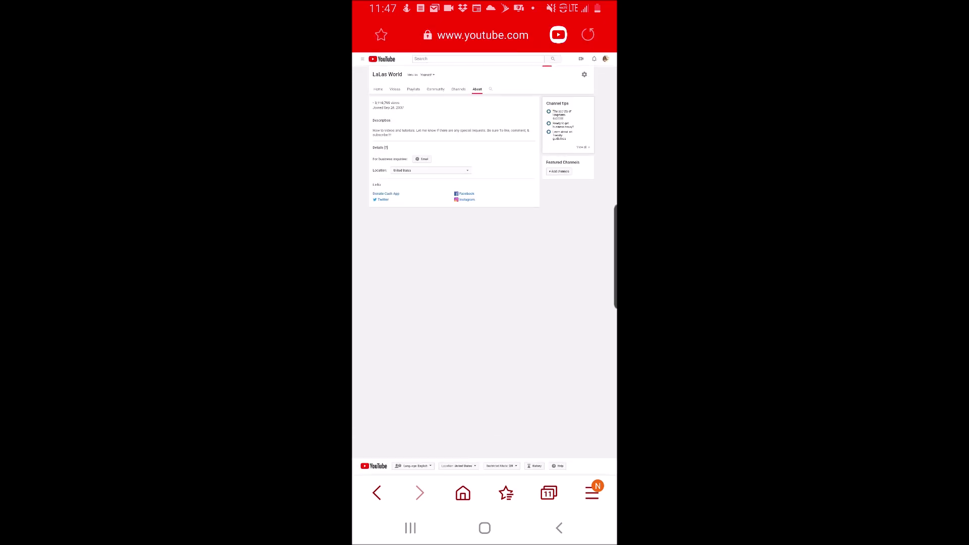
double_click(399, 207)
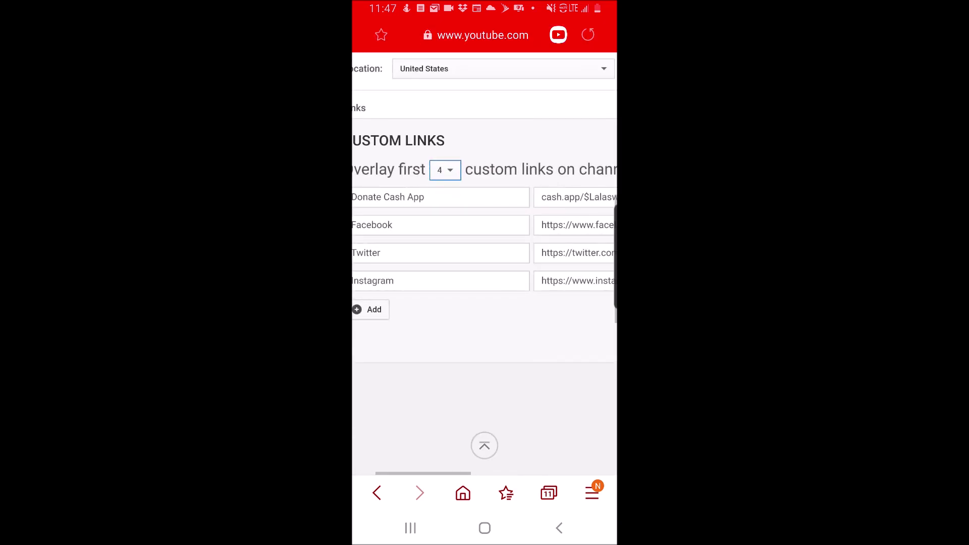
drag(454, 252, 494, 253)
click(407, 309)
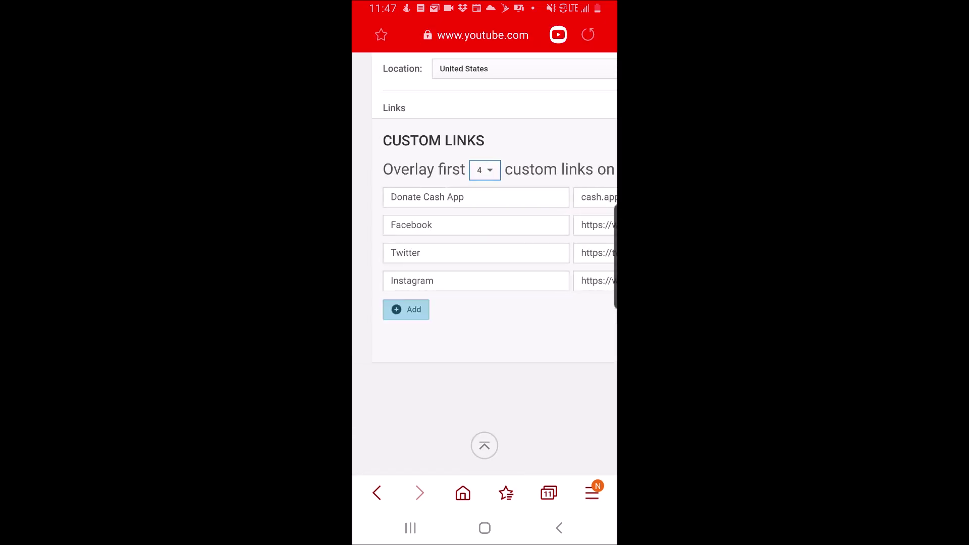
drag(485, 253, 434, 203)
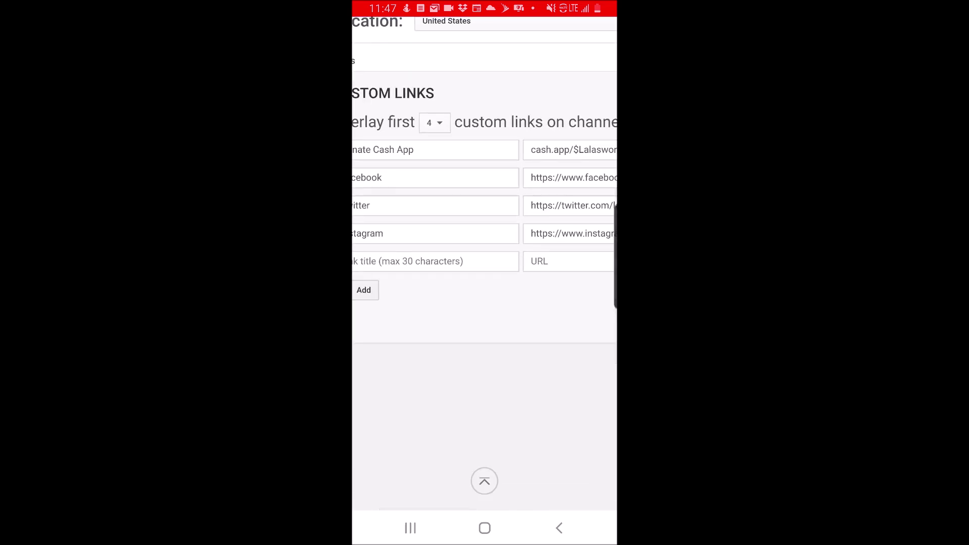
drag(485, 252, 435, 315)
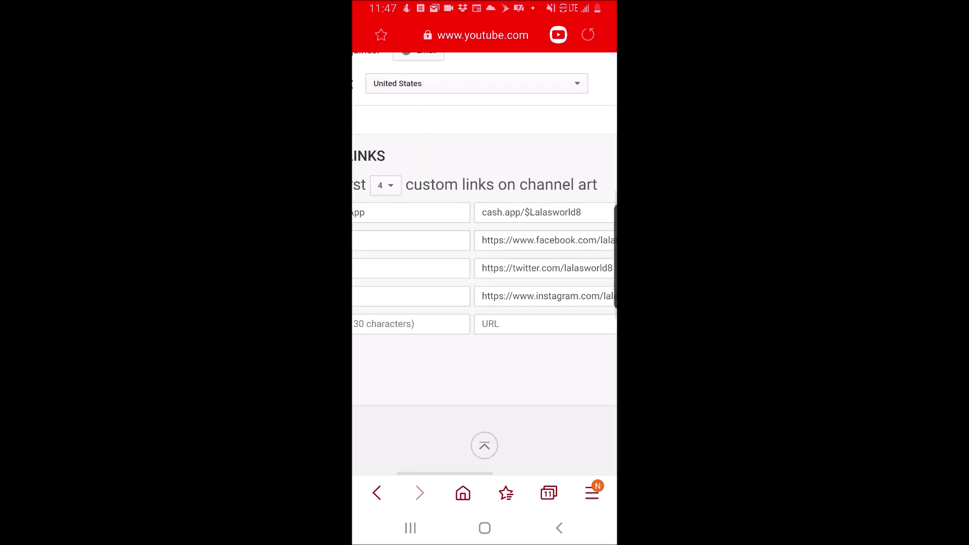
double_click(449, 280)
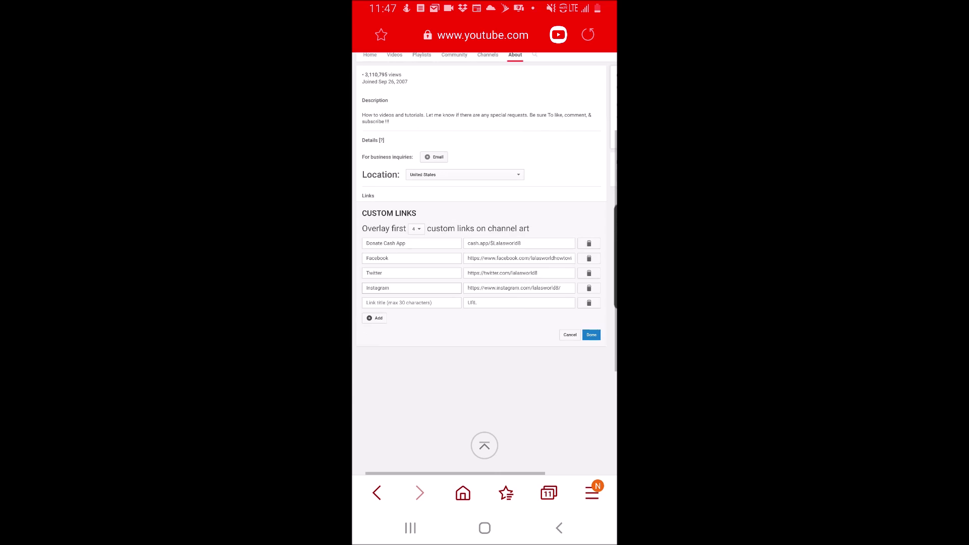